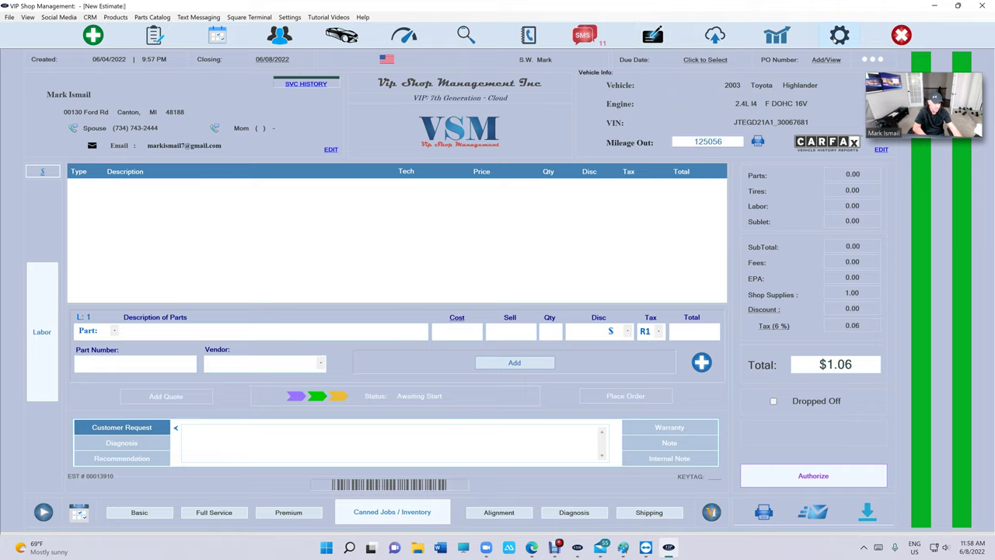
Step: Review the default 1 year/12000 miles Limited Warranty text under Terms & Conditions and save it
click(839, 34)
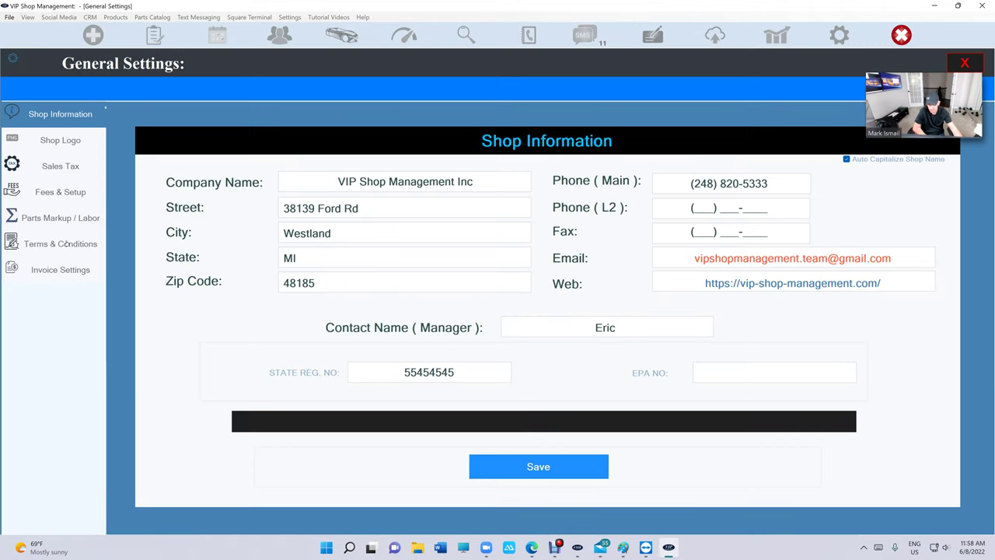
click(67, 247)
click(155, 244)
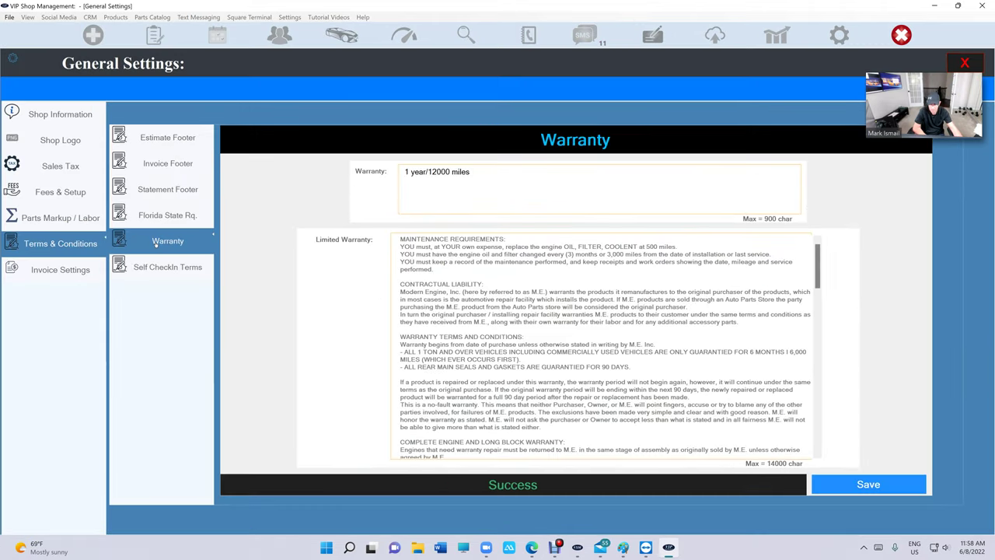
scroll(602, 346, down, 15)
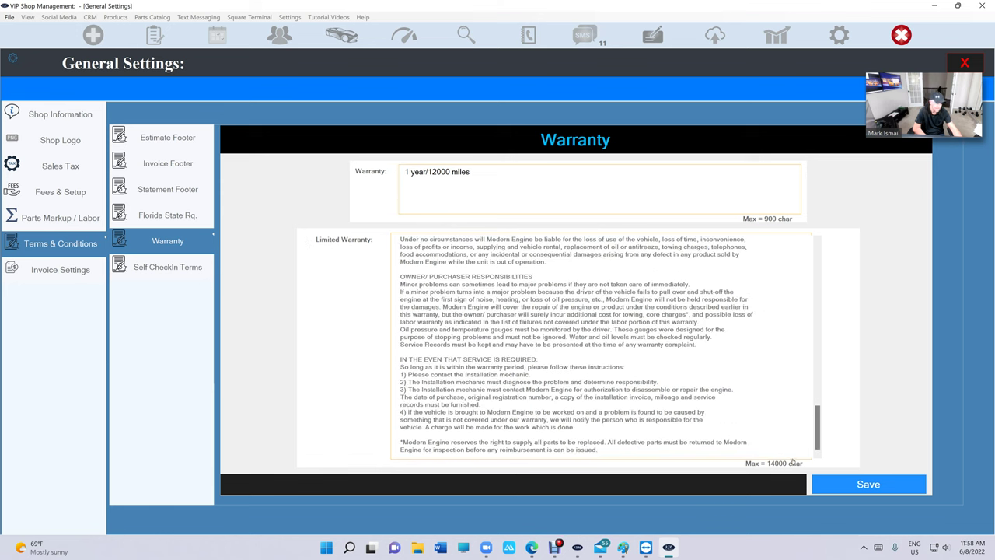
scroll(602, 345, up, 12)
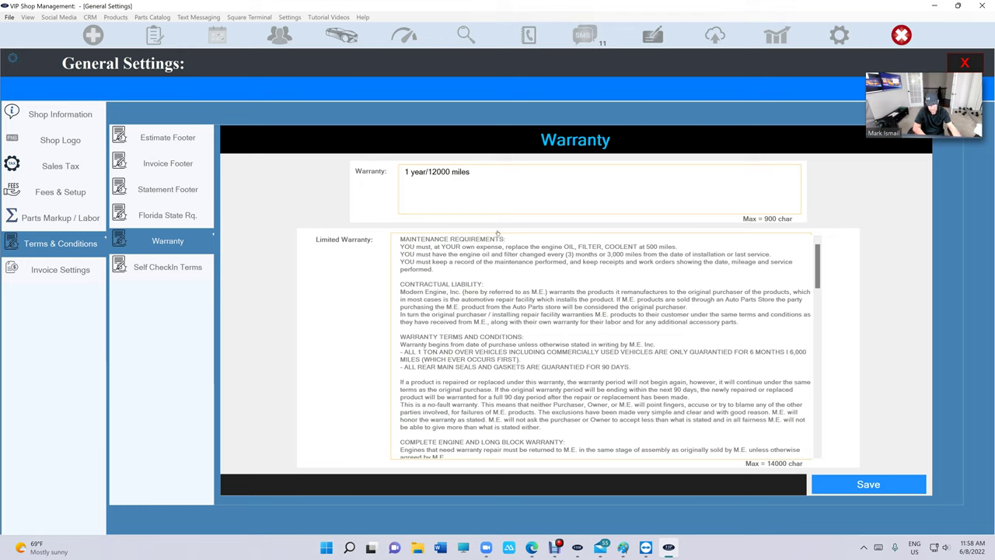
triple_click(483, 283)
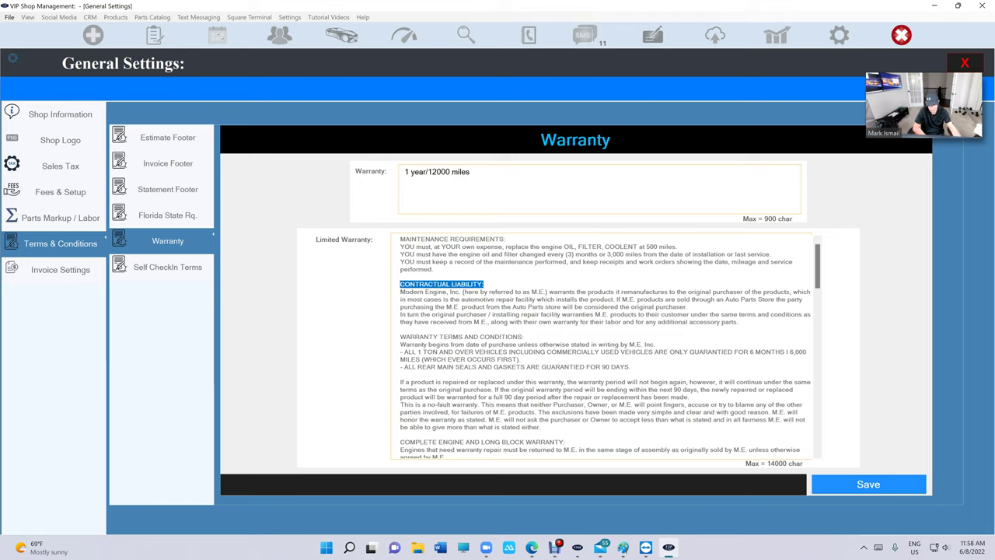
click(440, 284)
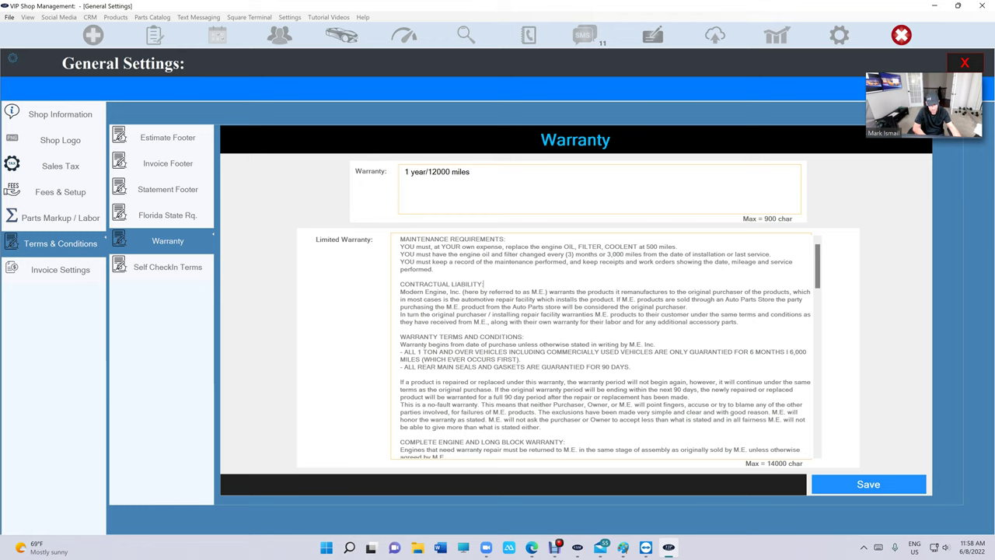
drag(483, 284, 404, 285)
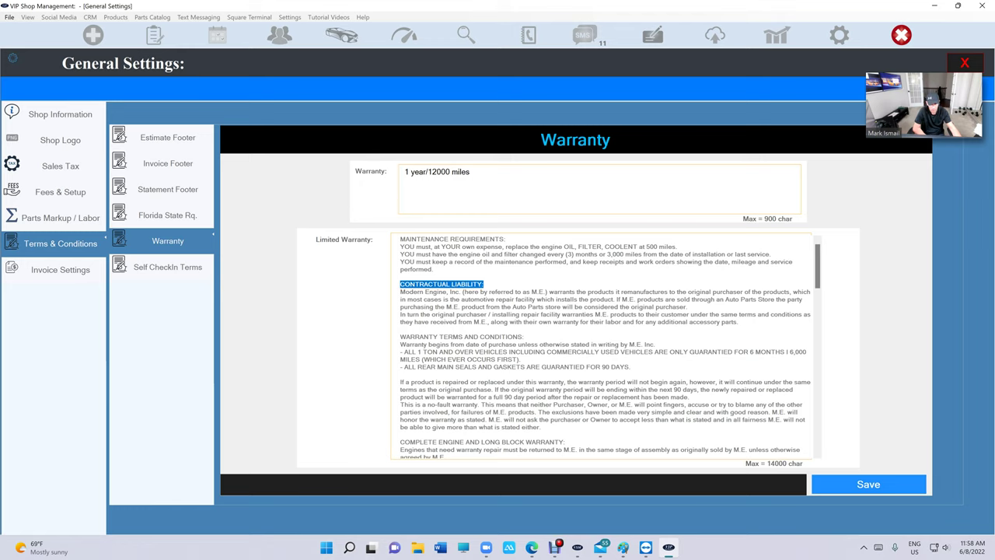
scroll(603, 346, down, 20)
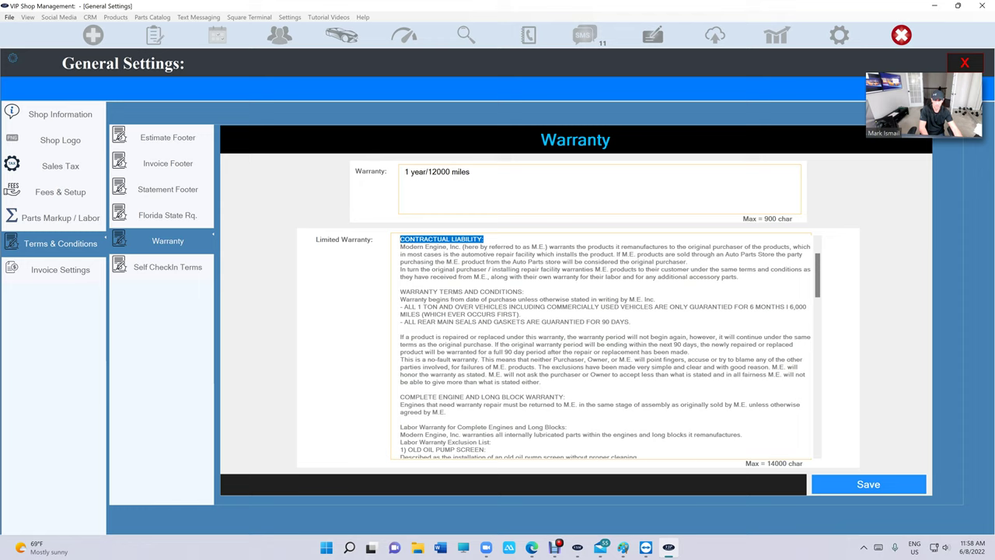
scroll(602, 346, up, 20)
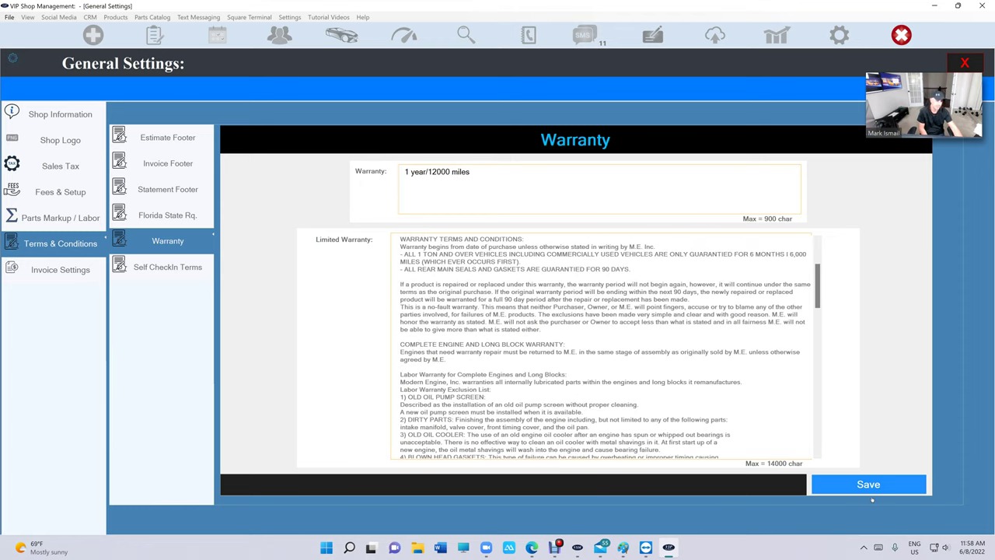
click(850, 488)
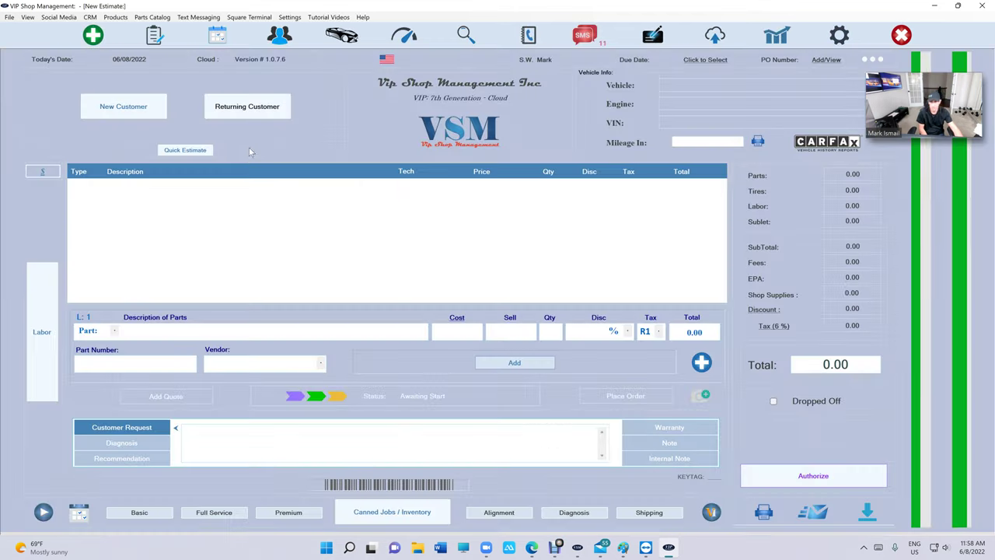
Step: Reopen the Highlander estimate and add a Used Transmission part costing 1500, selling at 3500
click(154, 35)
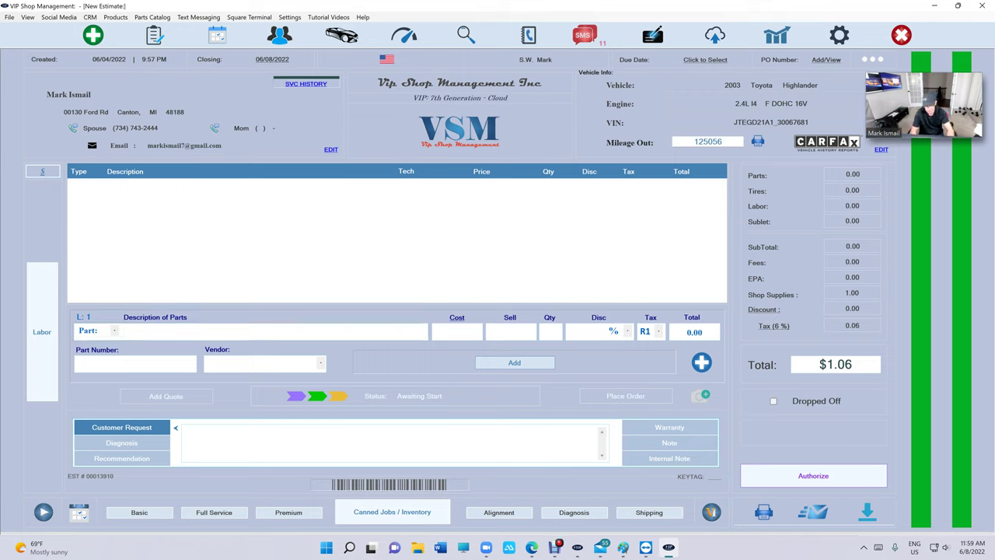
text(Used T)
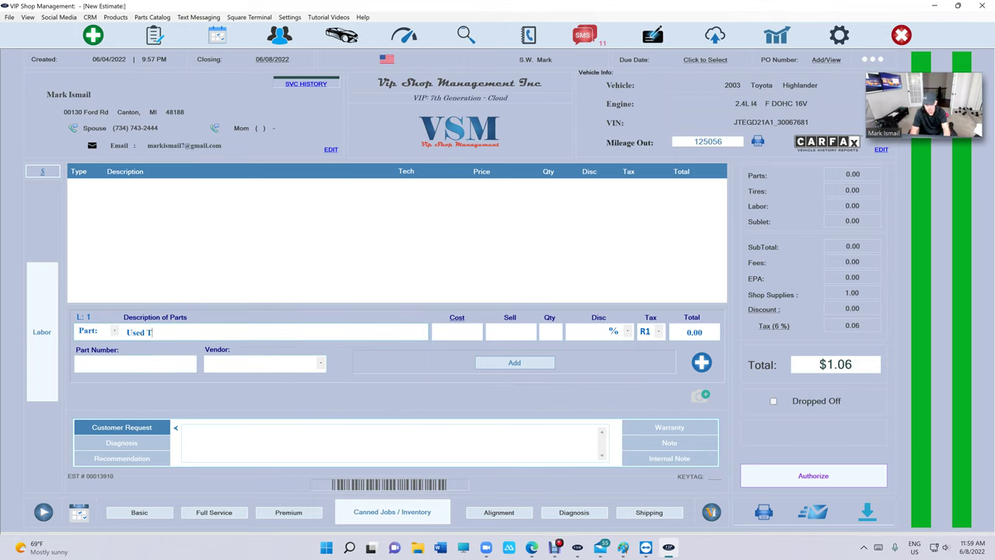
text(ransmission)
key(Tab)
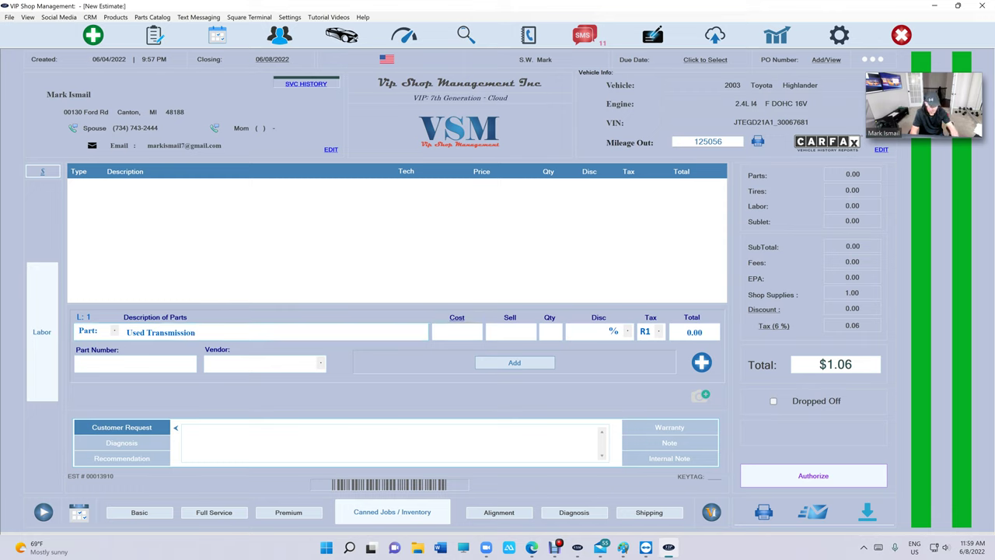
text(1500)
key(Tab)
text(35)
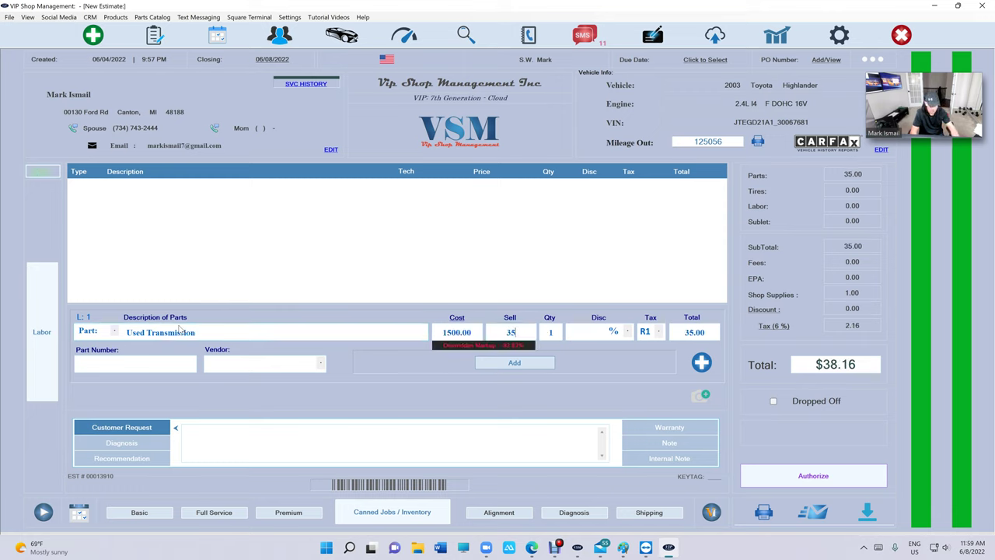
text(00)
click(486, 362)
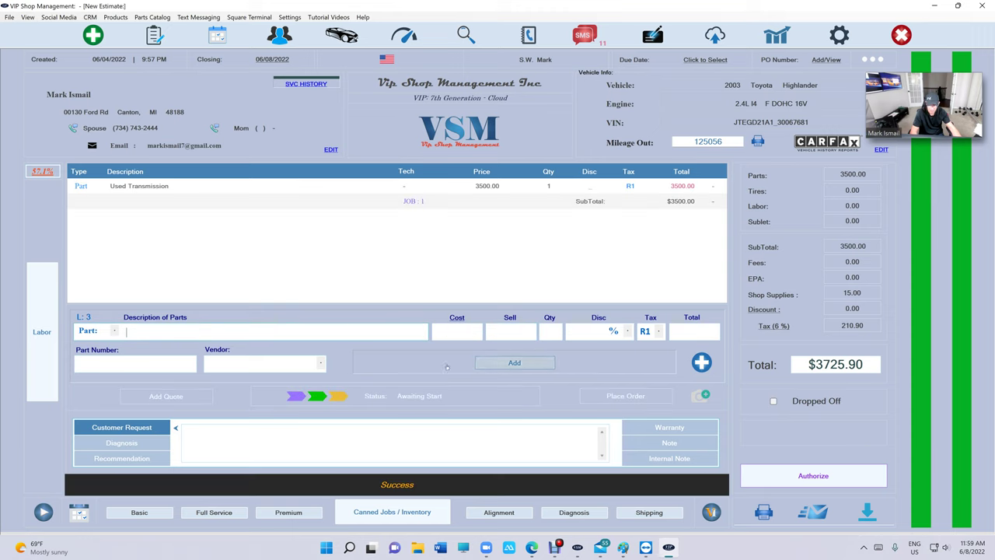
Step: Add Automatic transmission - Replace labor with quantity 8 to the estimate
click(46, 341)
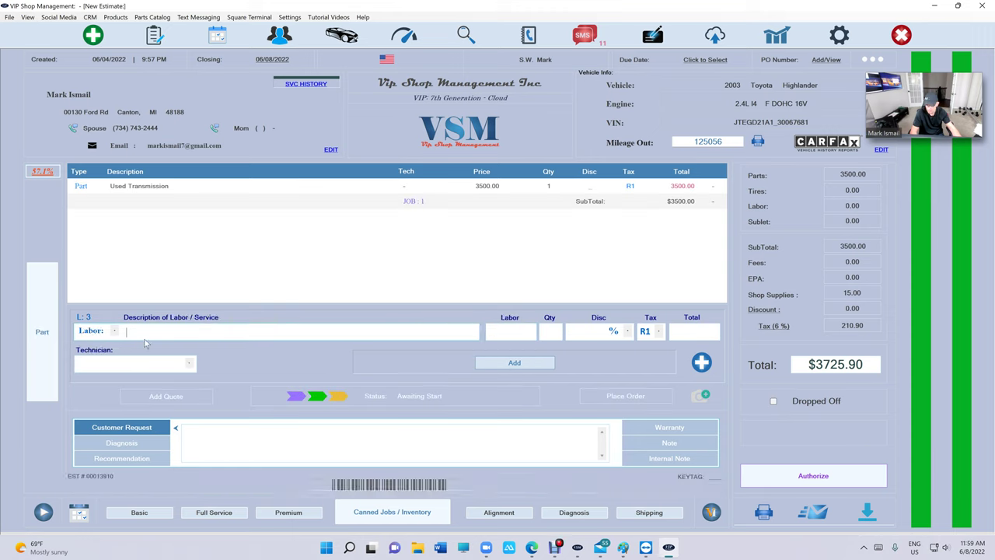
text(trans)
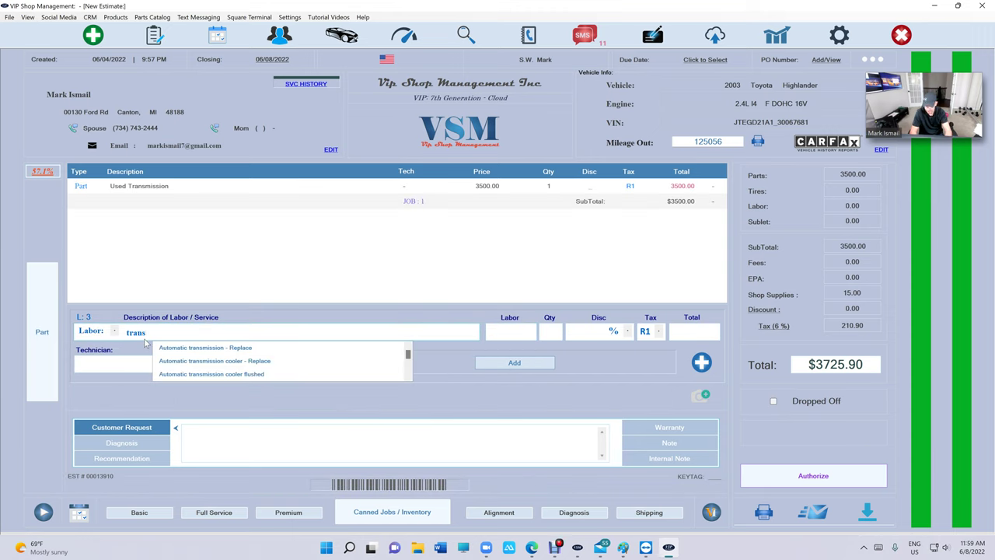
key(Down)
key(Return)
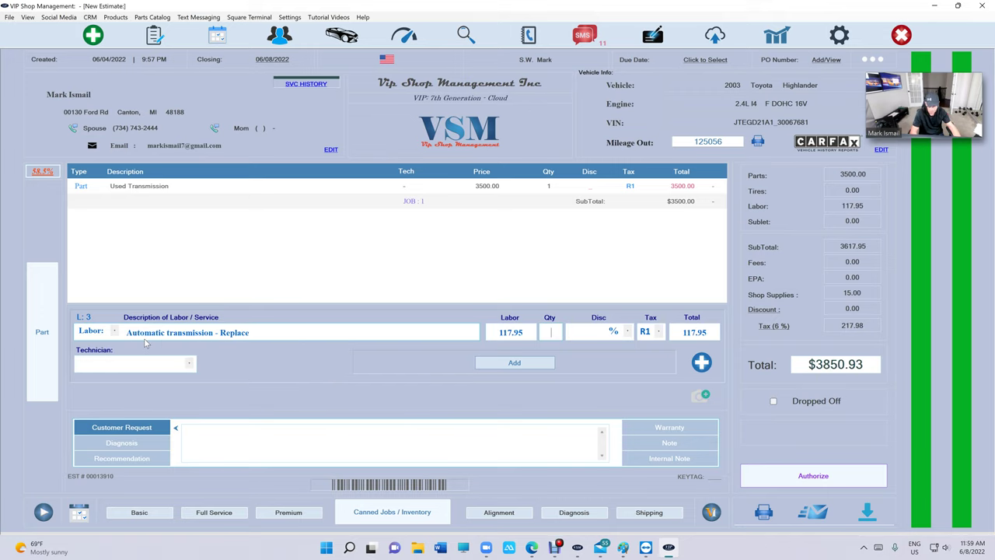
text(8)
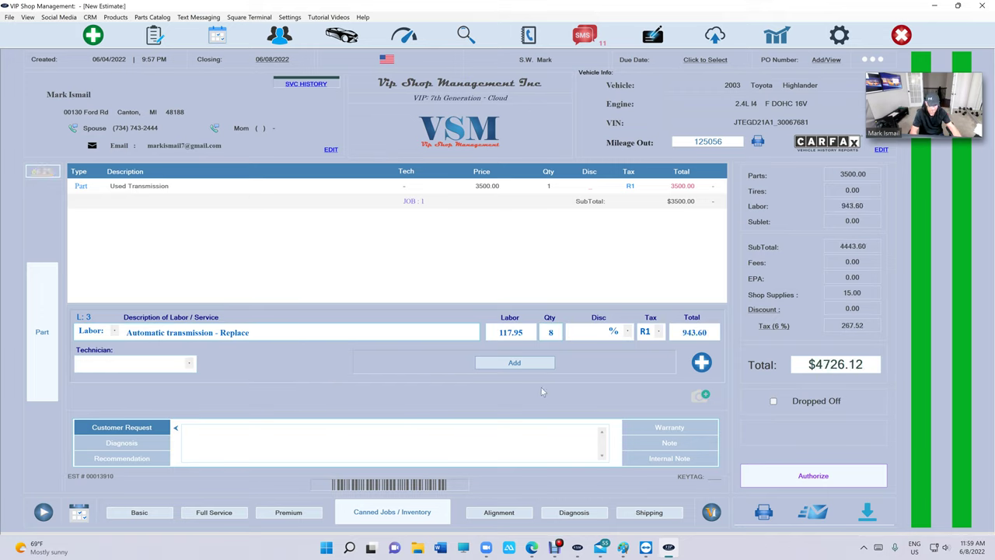
click(544, 363)
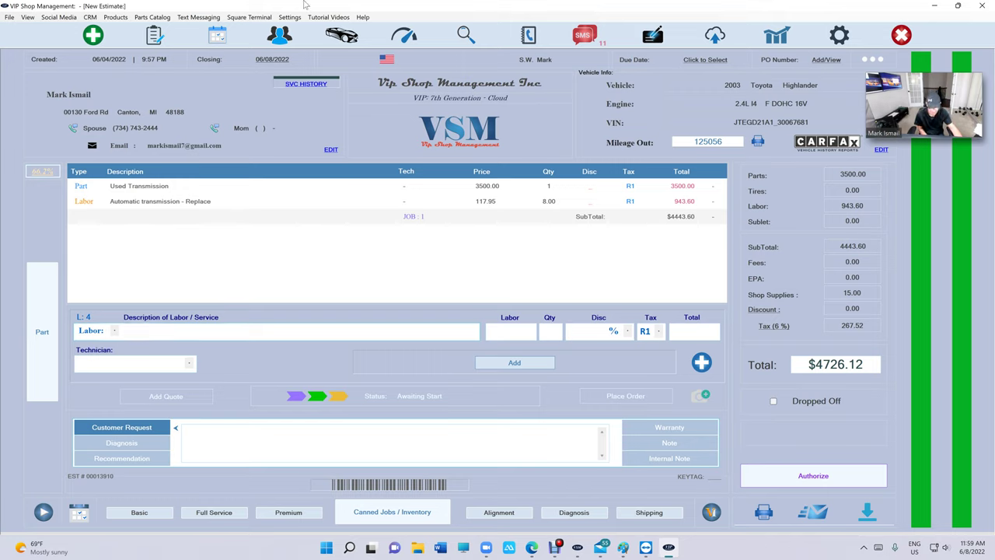
Step: Delete the default 1 year/12000 miles warranty text from this estimate
click(469, 214)
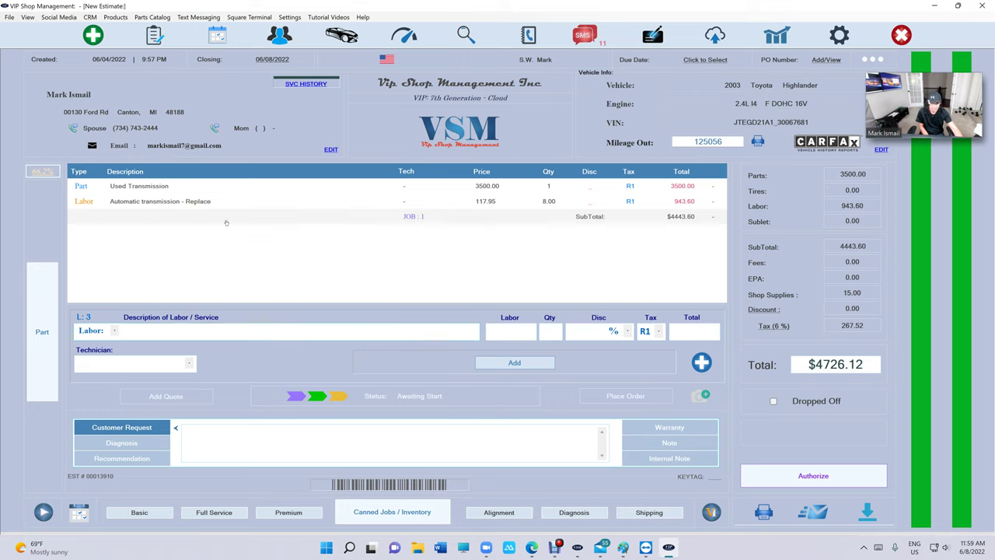
click(687, 427)
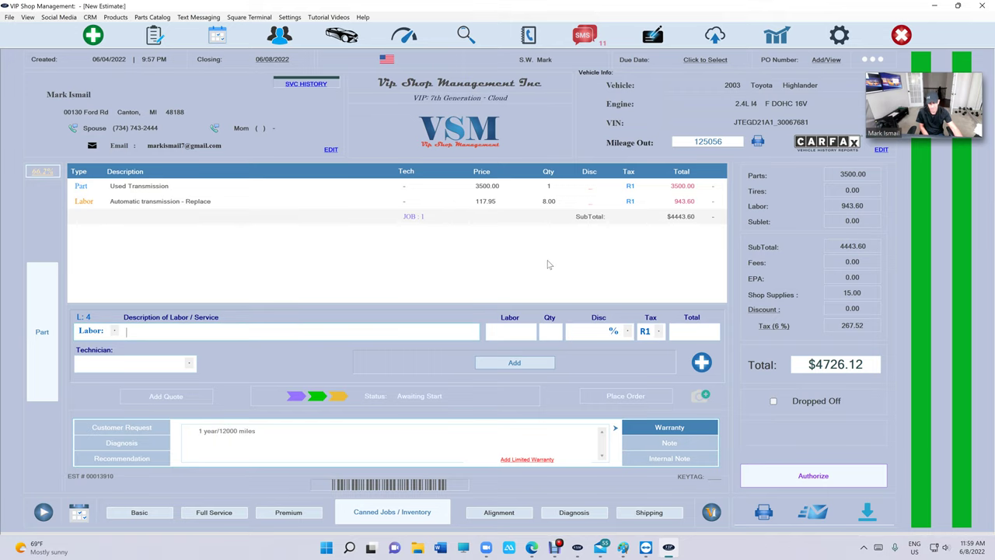
key(Tab)
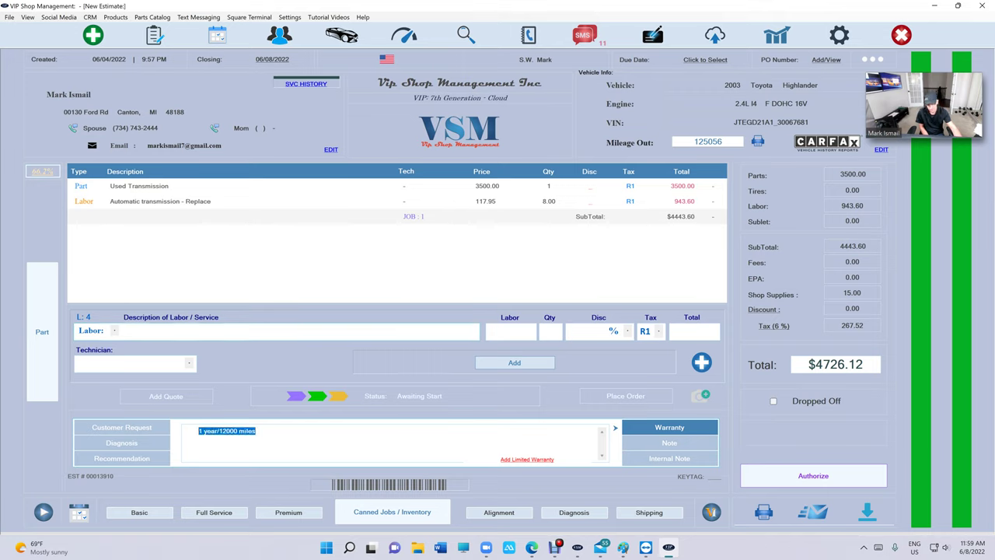
key(Delete)
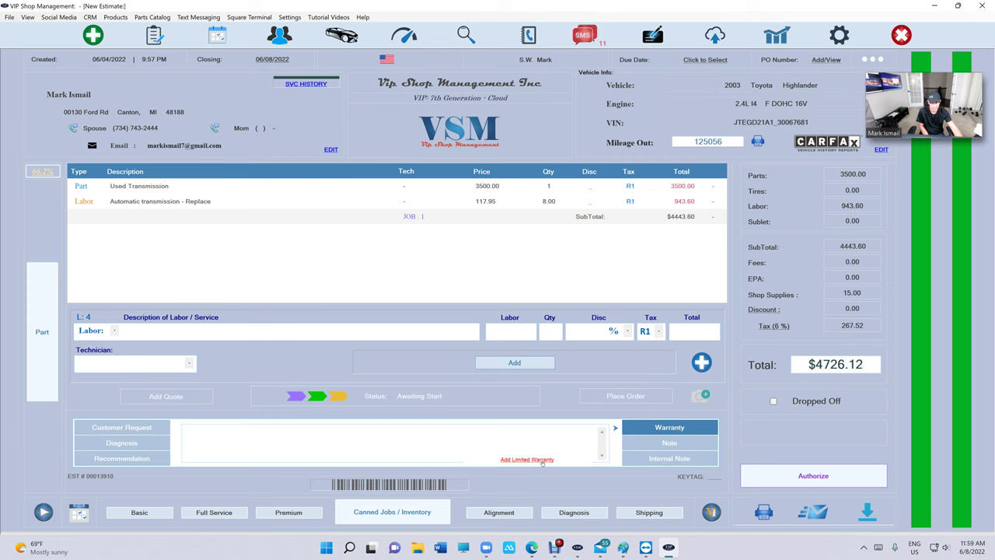
Step: Set the limited warranty term to 6 Months and 10000 miles, then save it
click(528, 460)
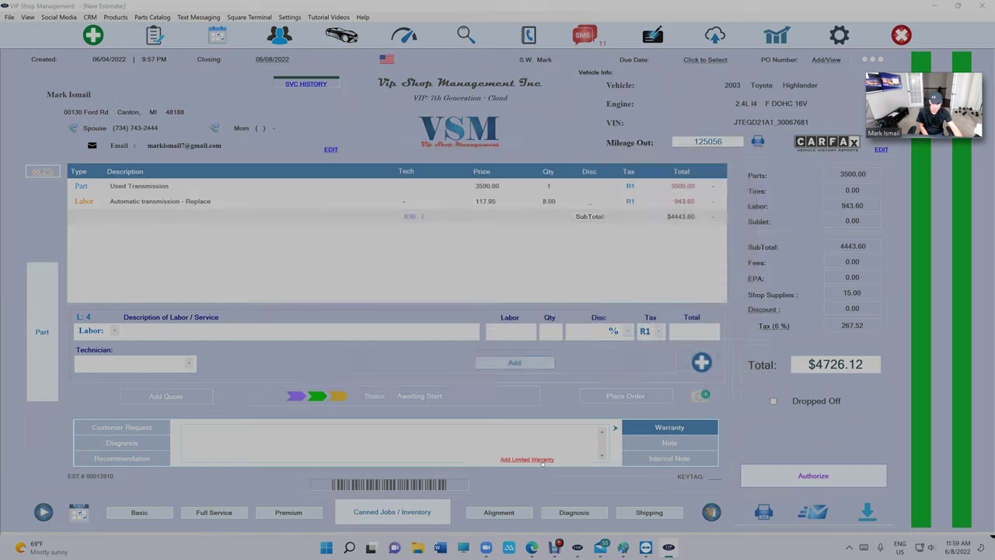
click(544, 208)
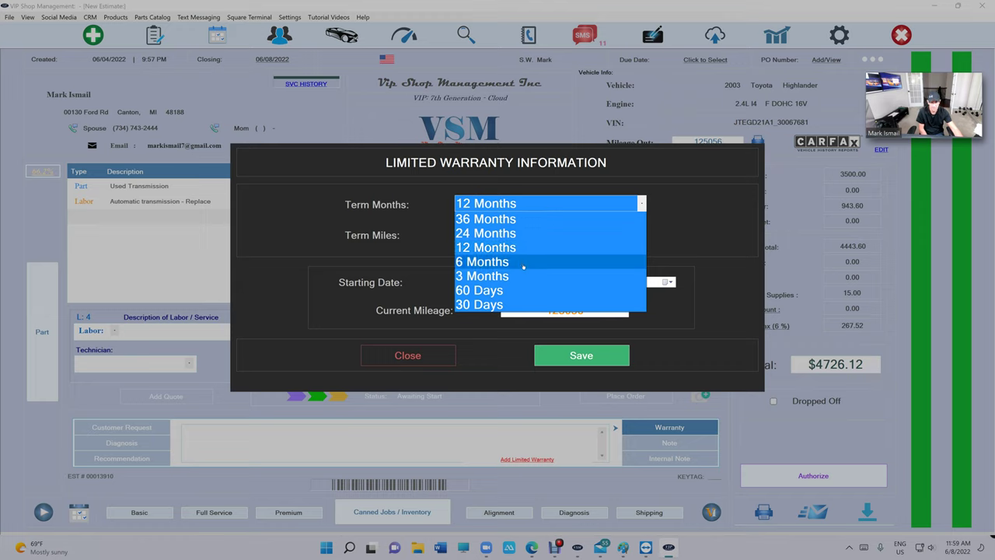
click(523, 264)
click(534, 236)
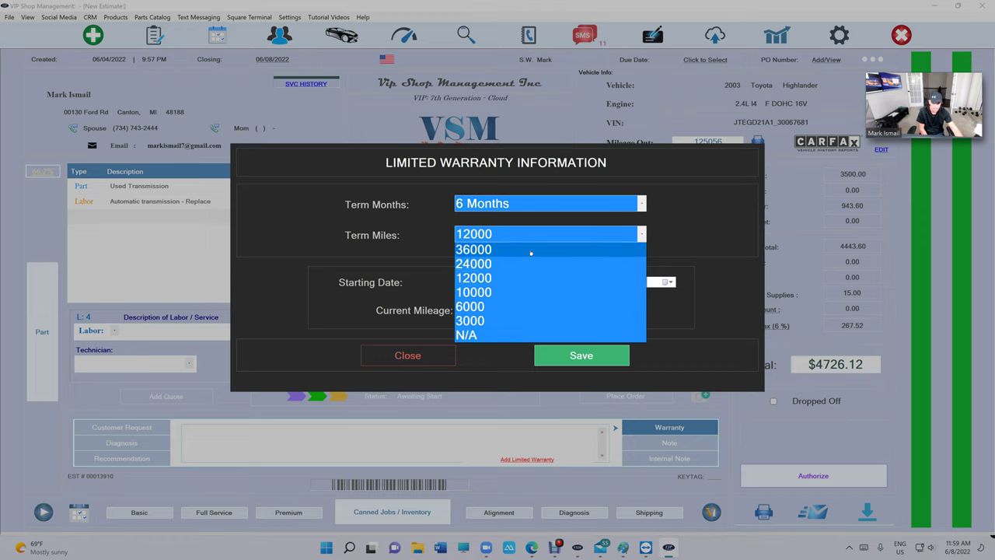
click(522, 293)
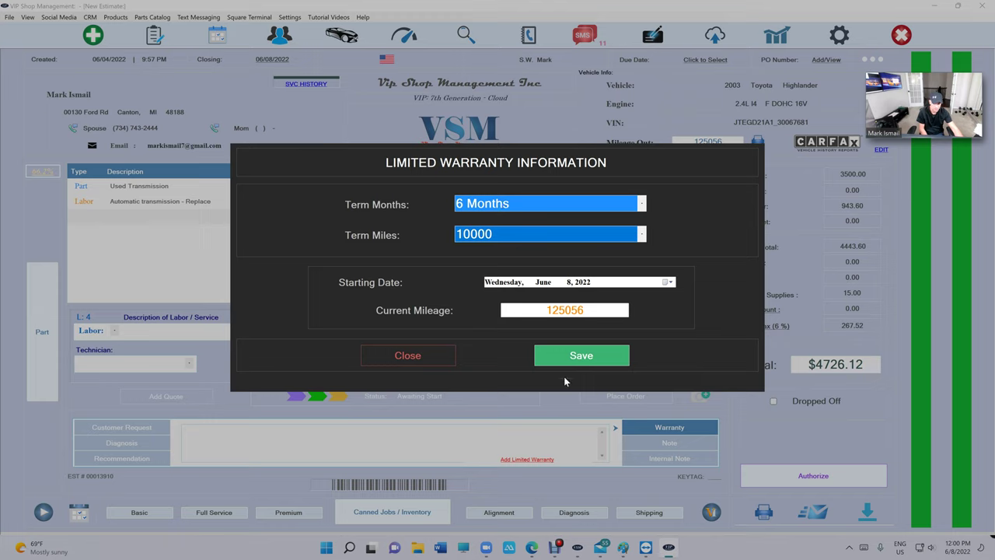
click(585, 356)
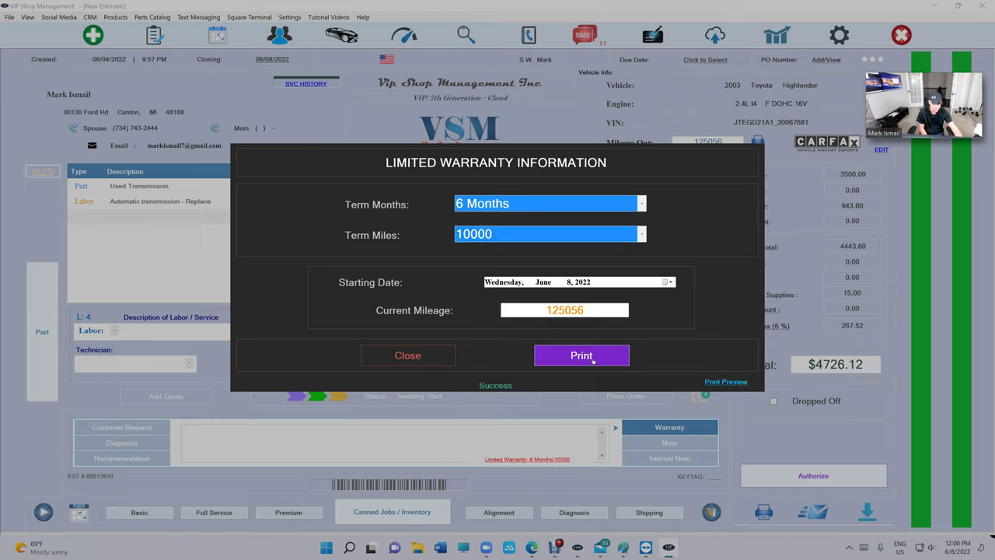
Step: Preview the printable warranty and check its 6 Months, 10000 miles and 135056 expiration mileage
click(722, 382)
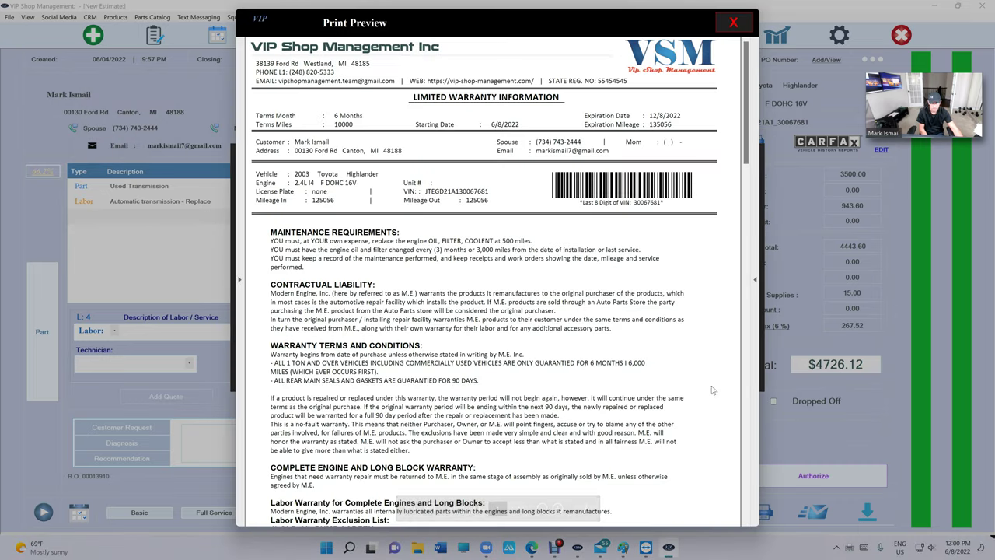
drag(409, 97, 299, 117)
click(292, 115)
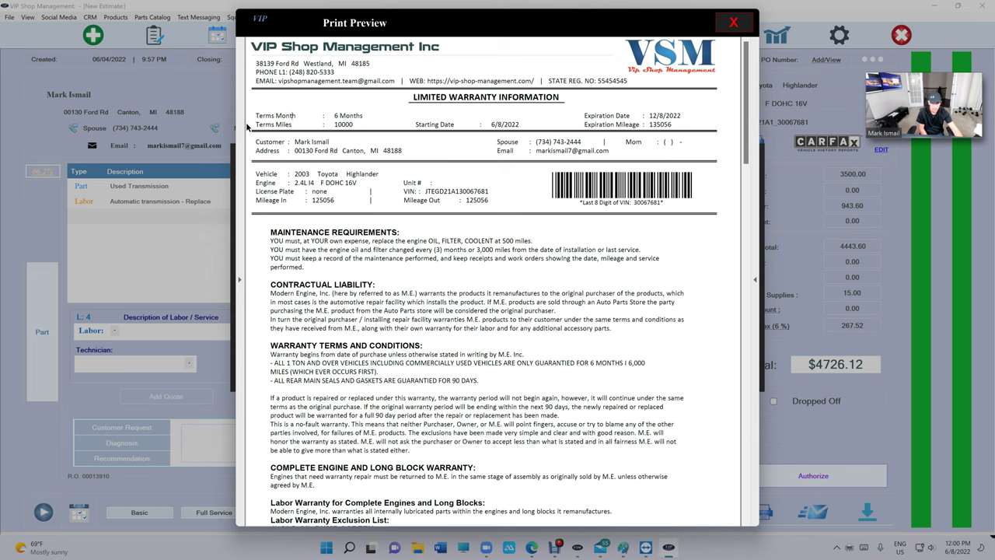
triple_click(331, 125)
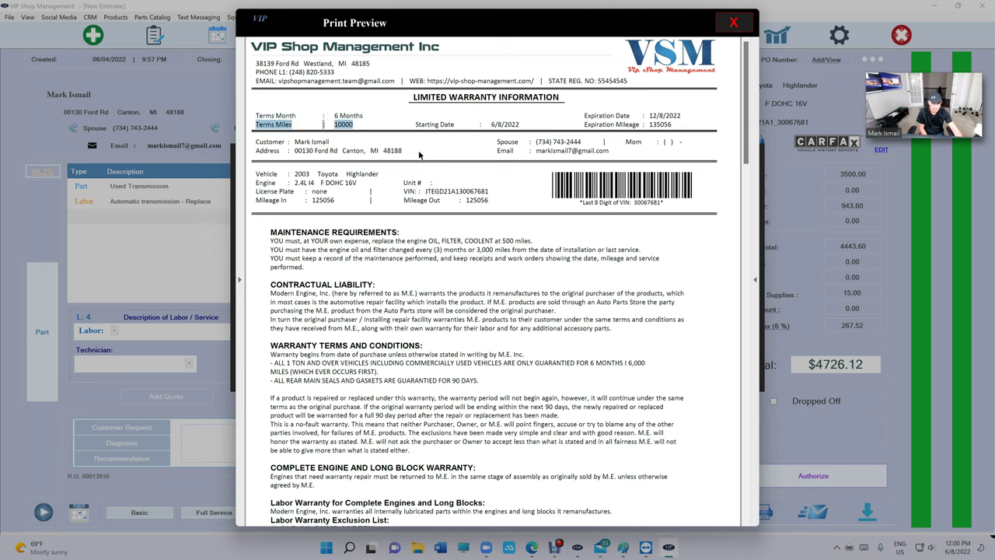
click(493, 125)
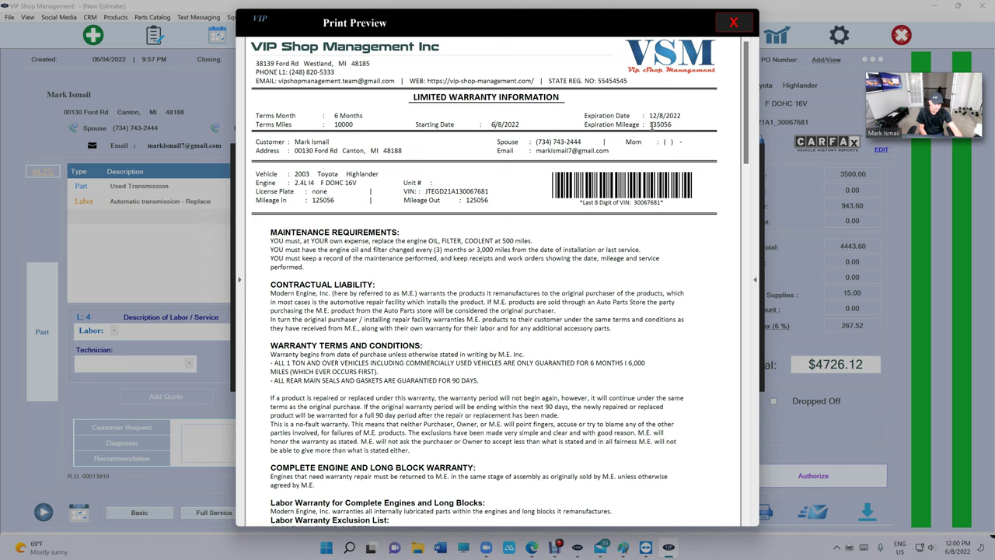
drag(652, 124, 659, 125)
Step: Check the vehicle, engine and VIN details, then scroll through the warranty pages
drag(252, 173, 406, 175)
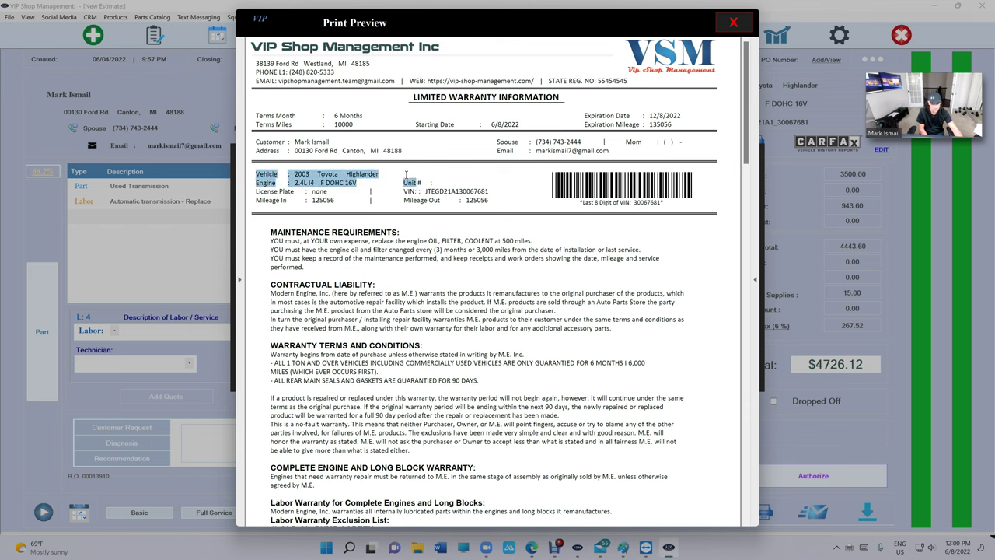
click(575, 186)
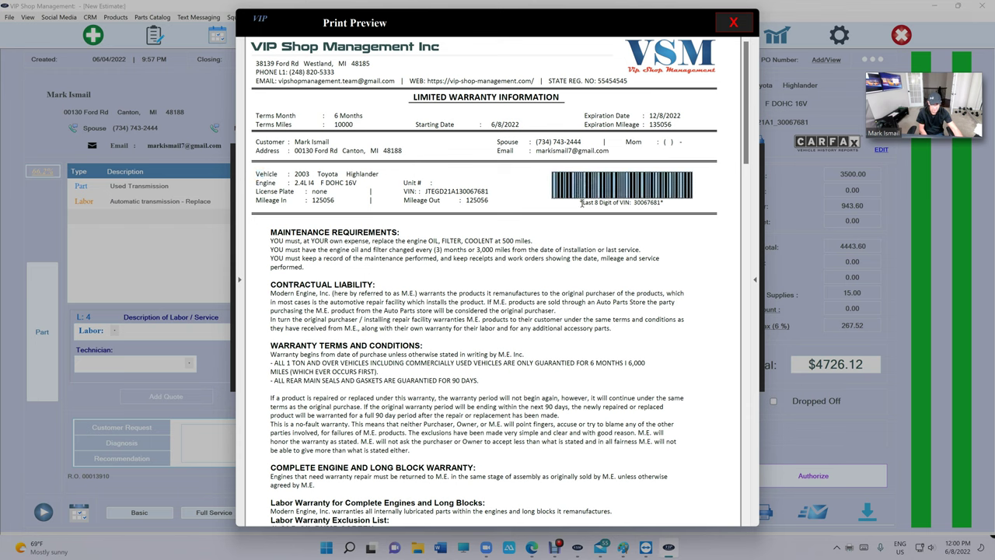
drag(426, 191, 477, 191)
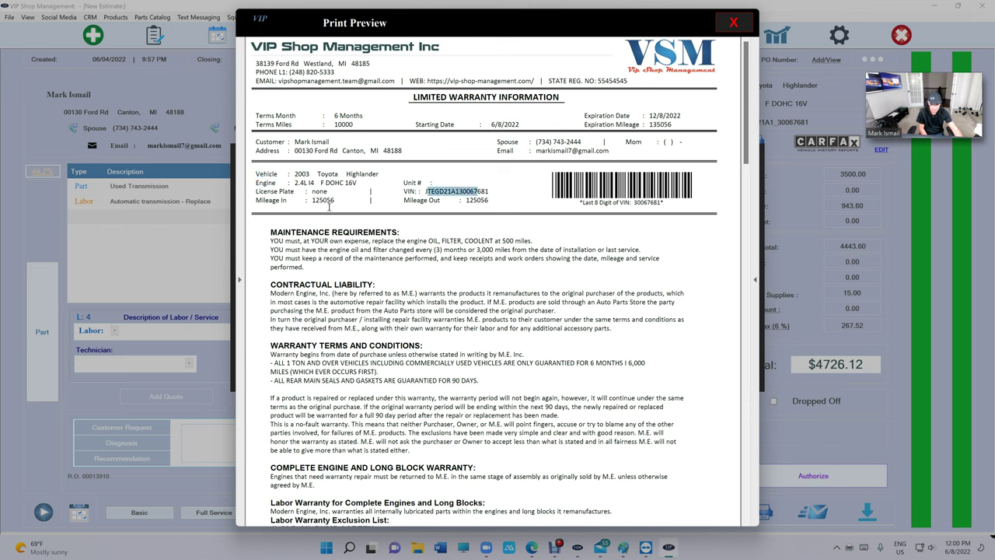
scroll(452, 205, down, 2)
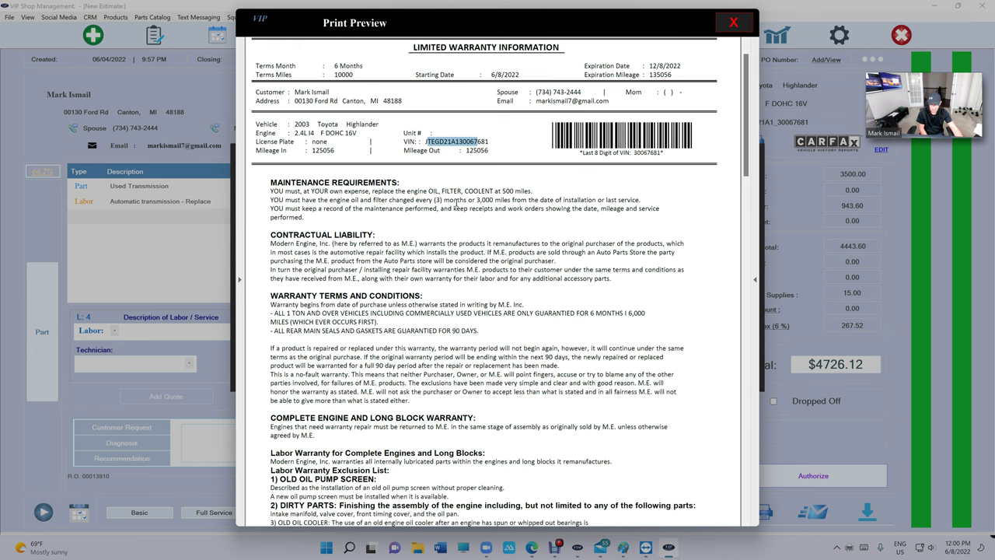
scroll(457, 206, down, 20)
scroll(459, 208, up, 6)
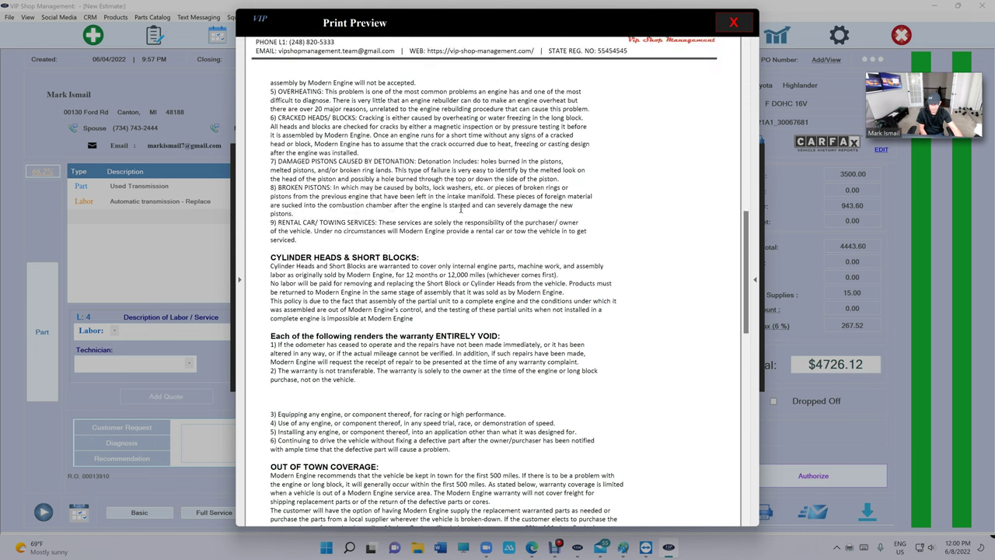
scroll(460, 208, up, 10)
scroll(465, 216, down, 20)
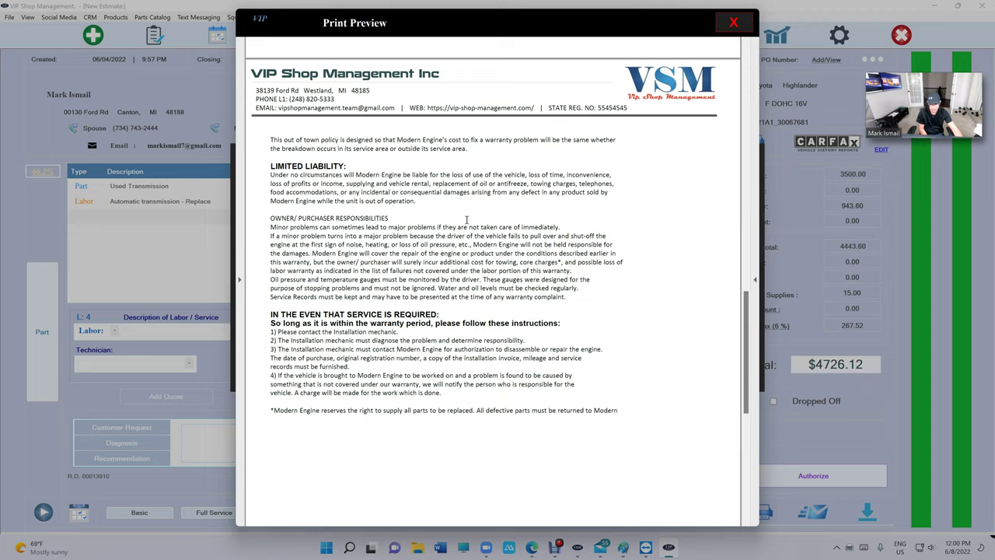
scroll(468, 219, down, 4)
scroll(465, 217, up, 15)
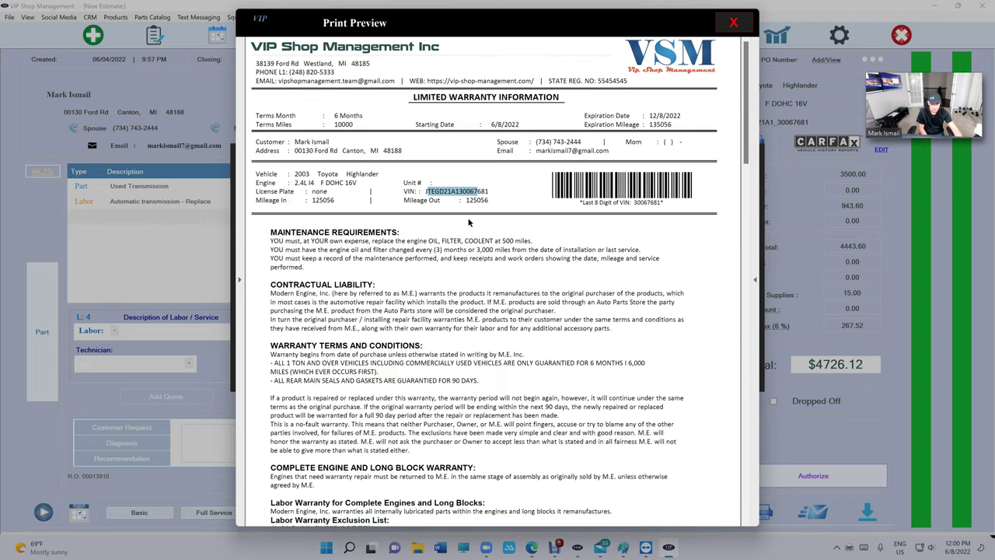
Step: Close the warranty preview and authorize the $4726.12 invoice total in person
click(733, 24)
click(446, 364)
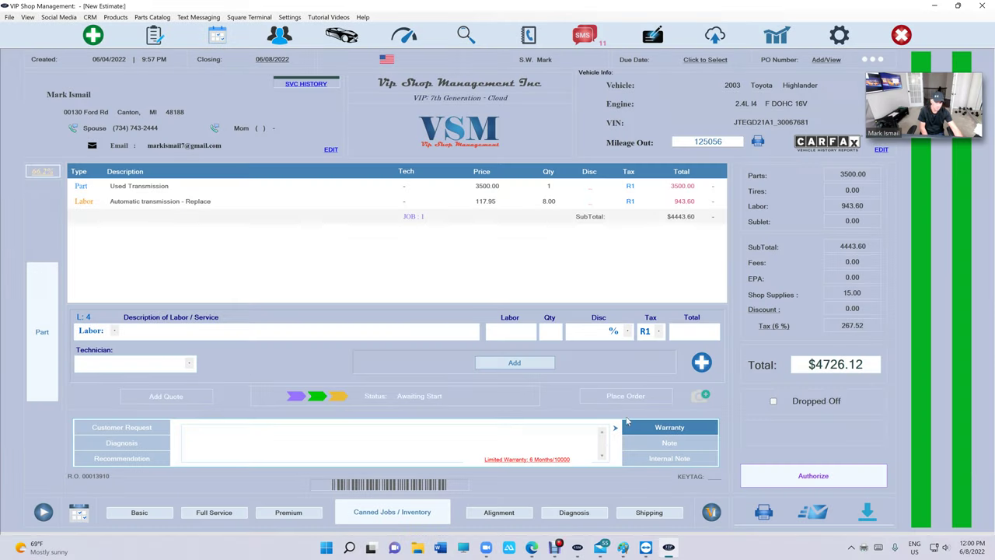
click(813, 474)
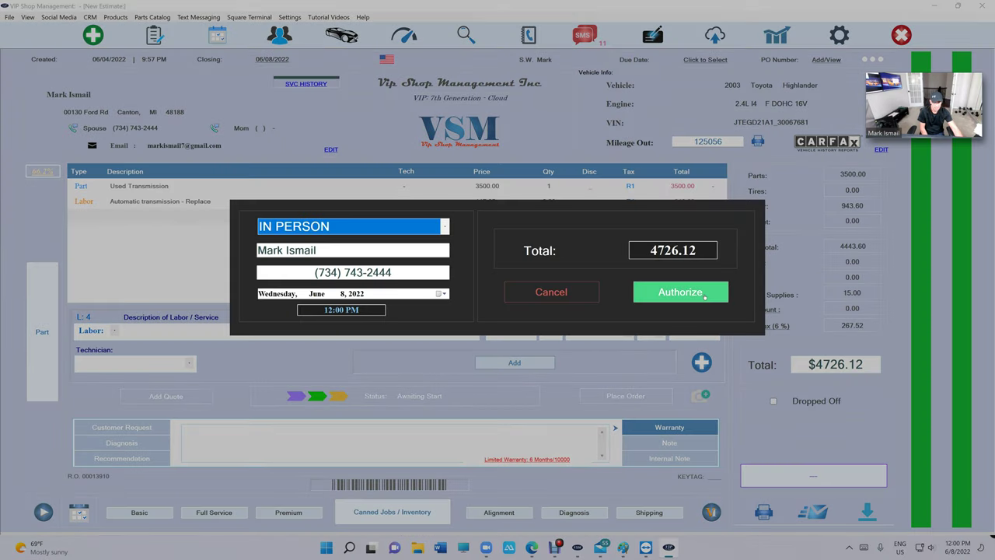
click(680, 291)
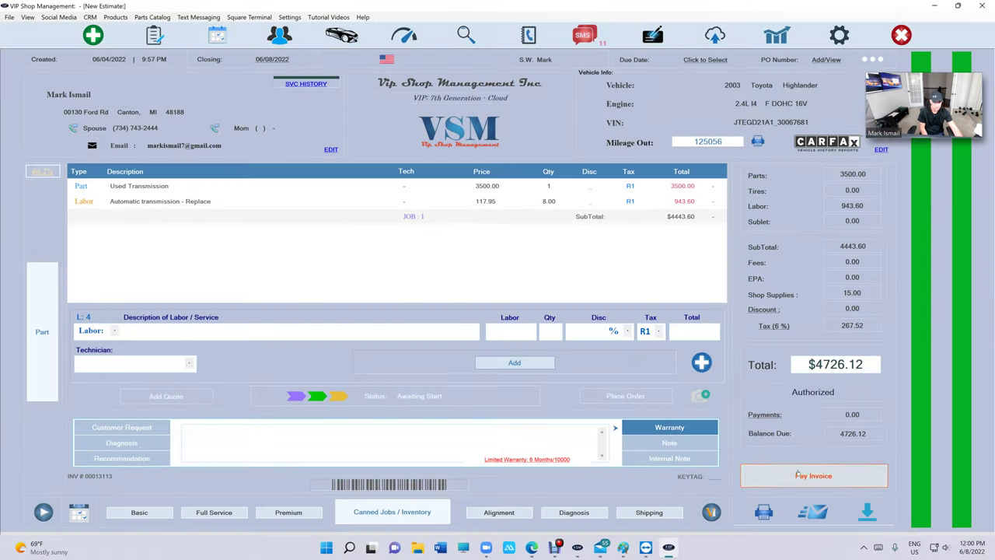
Step: Pay the invoice in full with cash, then go to Reports
click(796, 475)
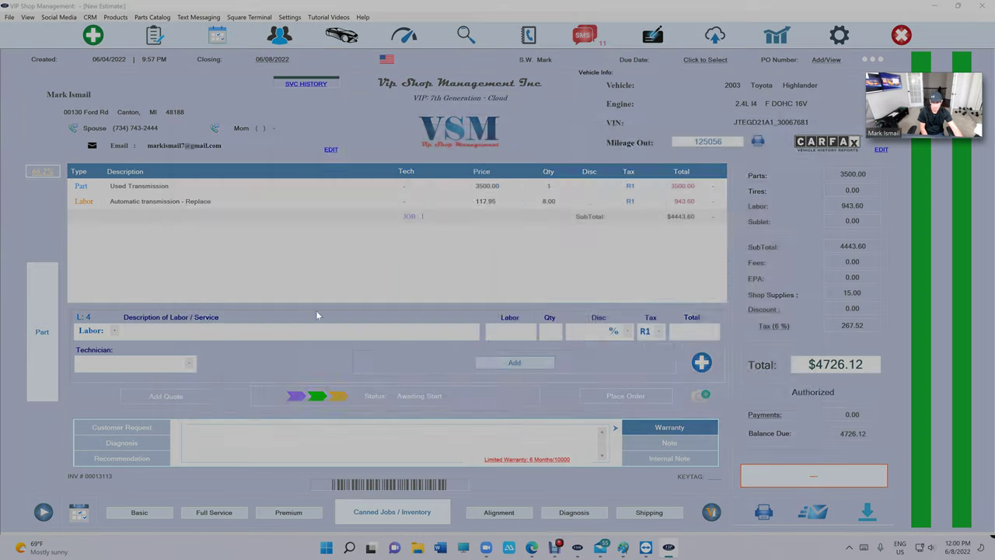
click(344, 334)
click(623, 346)
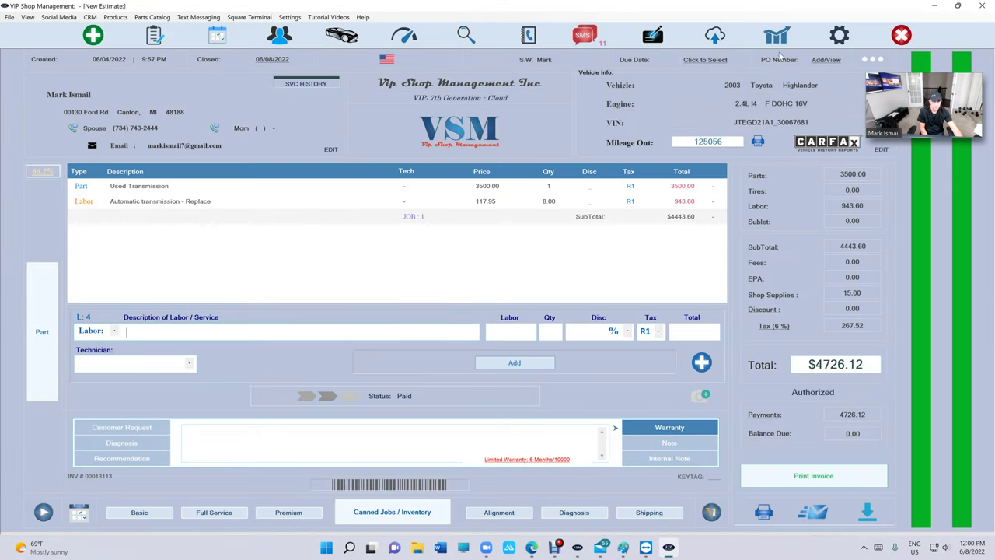
click(776, 35)
Step: Enter the reports passcode, inspect the paid $4,726.12 invoice in the Daily-Weekly Report, and sign out
text(1234)
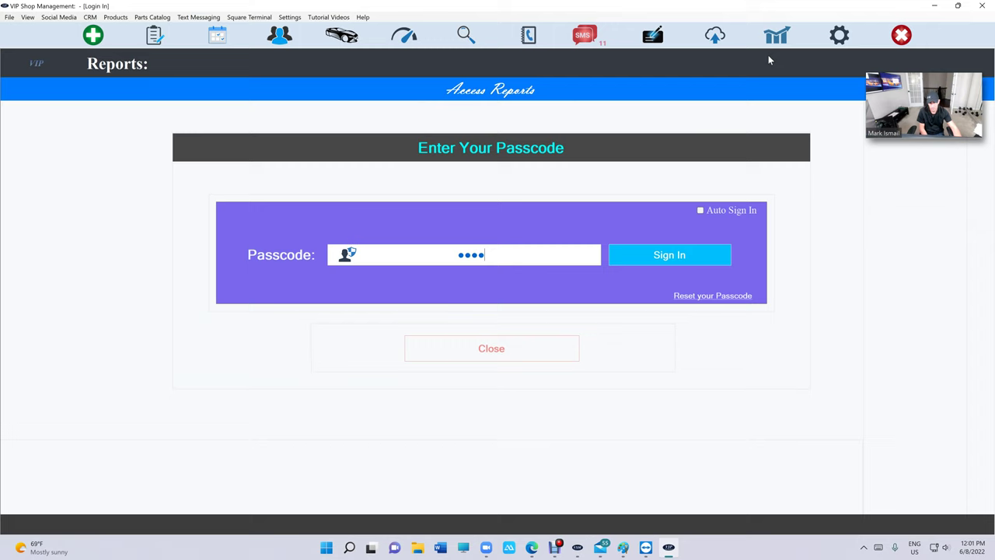
key(Return)
click(198, 210)
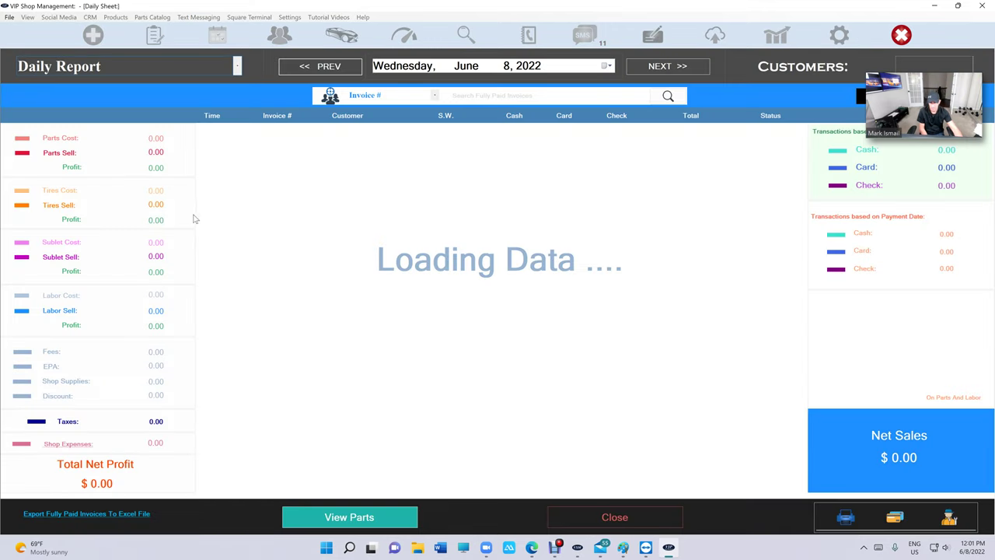
double_click(381, 177)
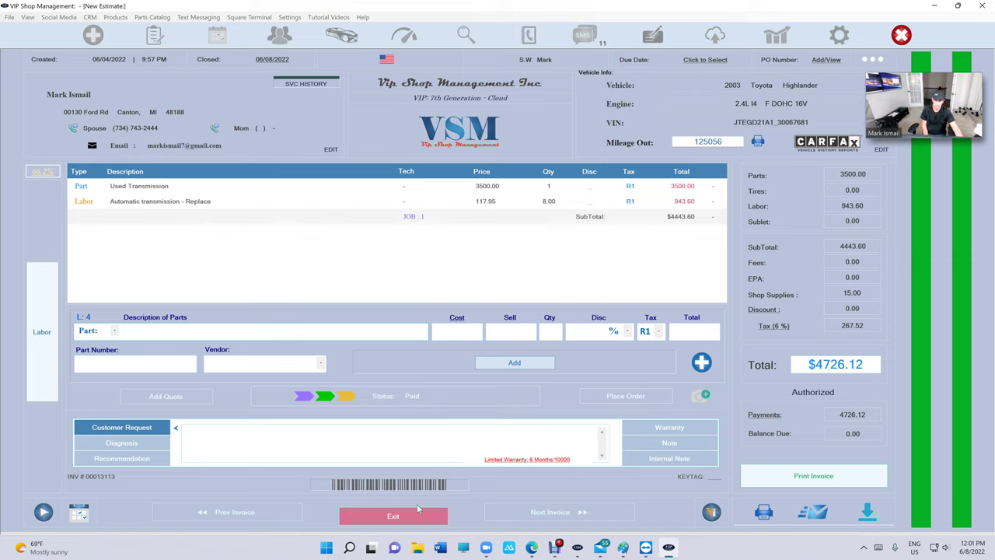
click(418, 513)
click(598, 516)
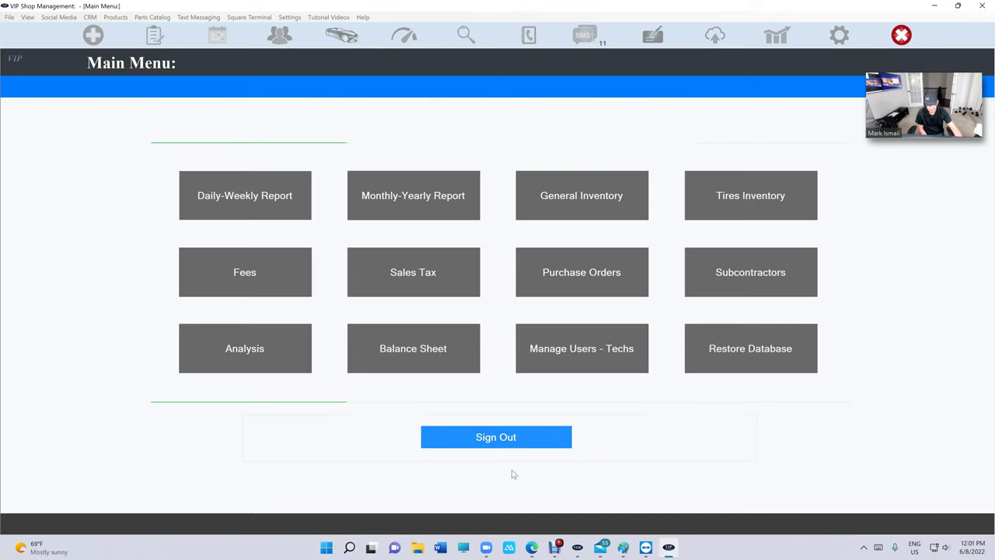
click(496, 438)
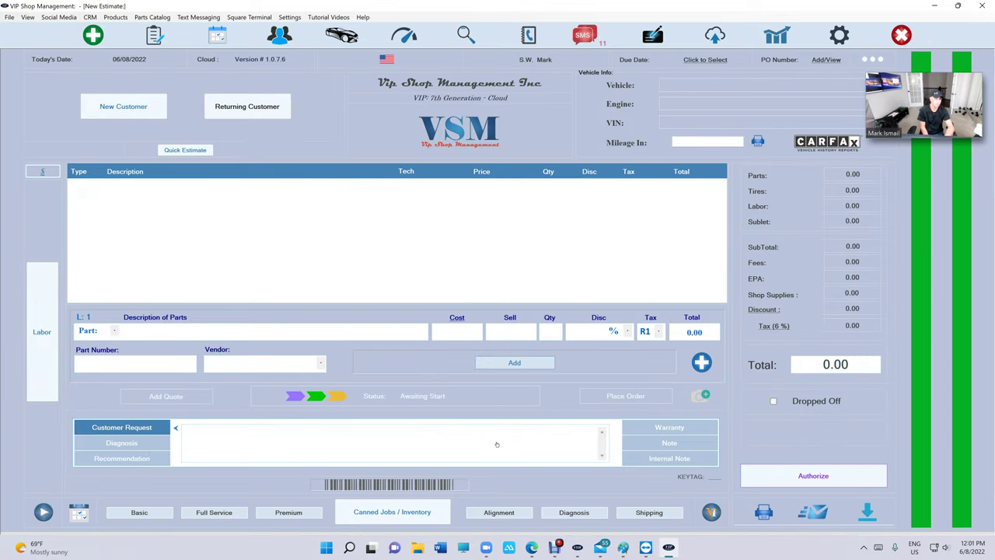